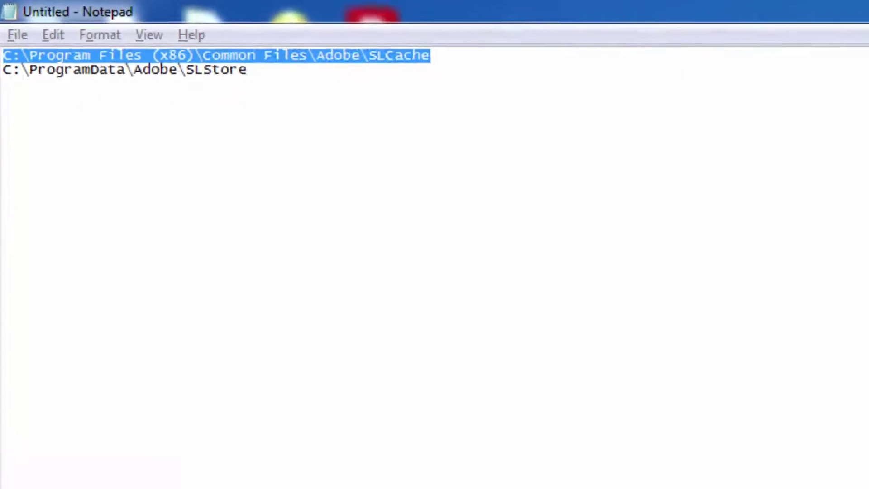
Step: In the Explorer search window, select the SLCache search term and dismiss its suggestions
left_click(163, 420)
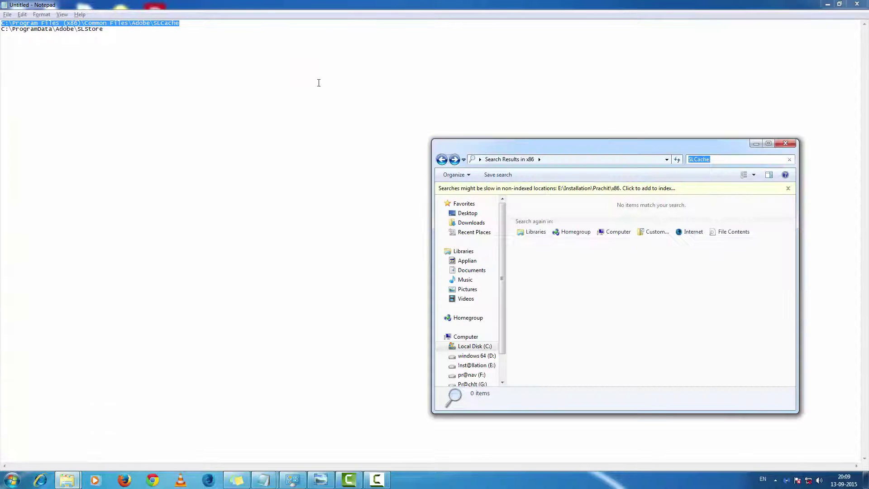
left_click(567, 157)
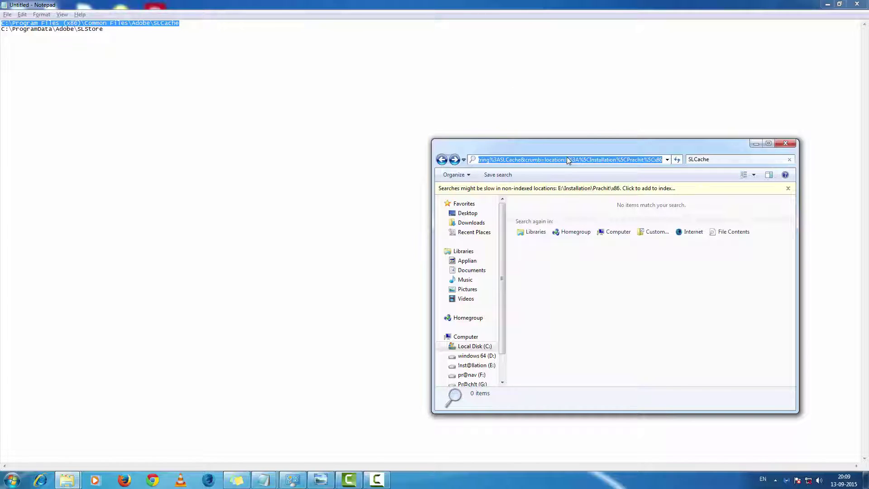
type("SLCache")
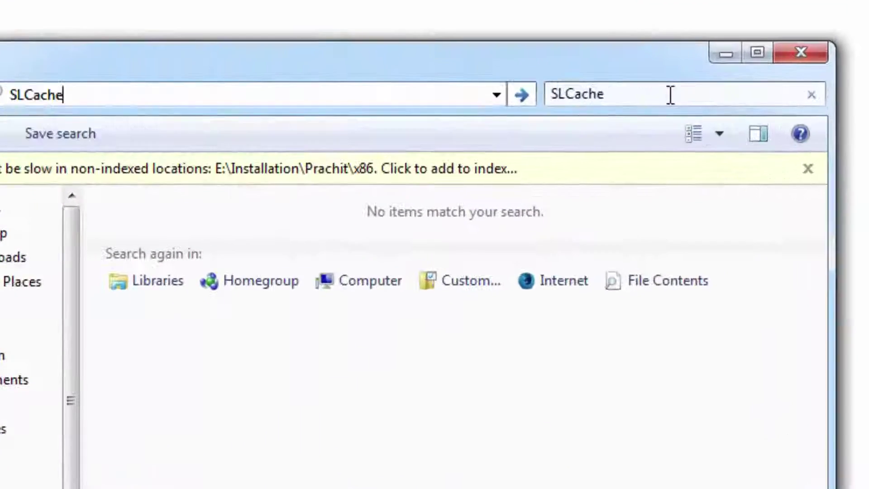
left_click(731, 159)
key("Escape")
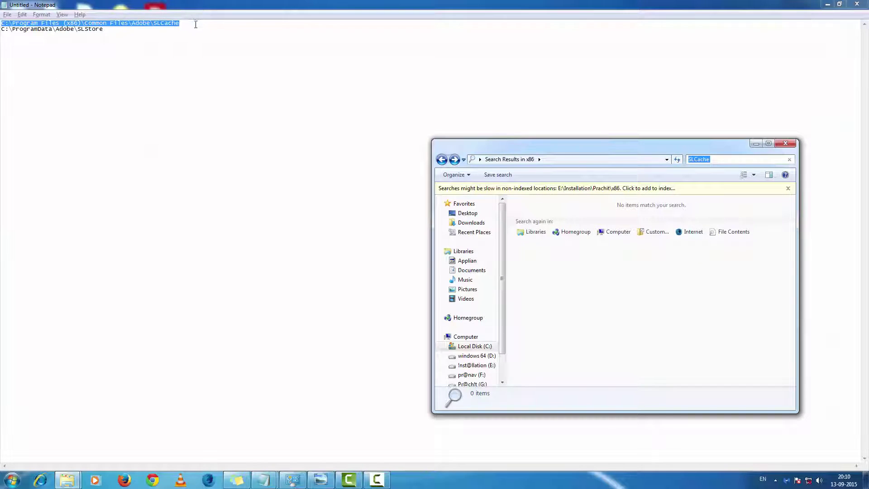
Step: Paste Notepad's line-1 SLCache path into Explorer's address bar and dismiss the not-found error
left_click(194, 23)
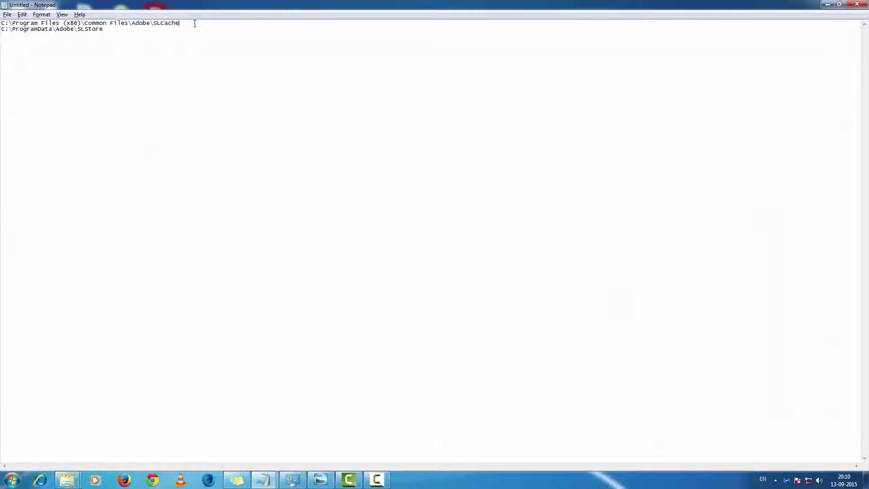
left_click_drag(194, 24, 2, 26)
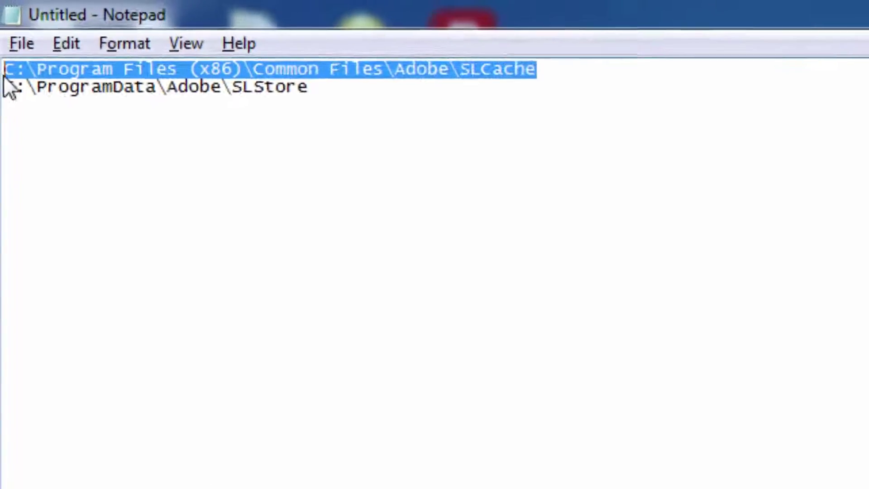
key("alt+Tab")
left_click(586, 158)
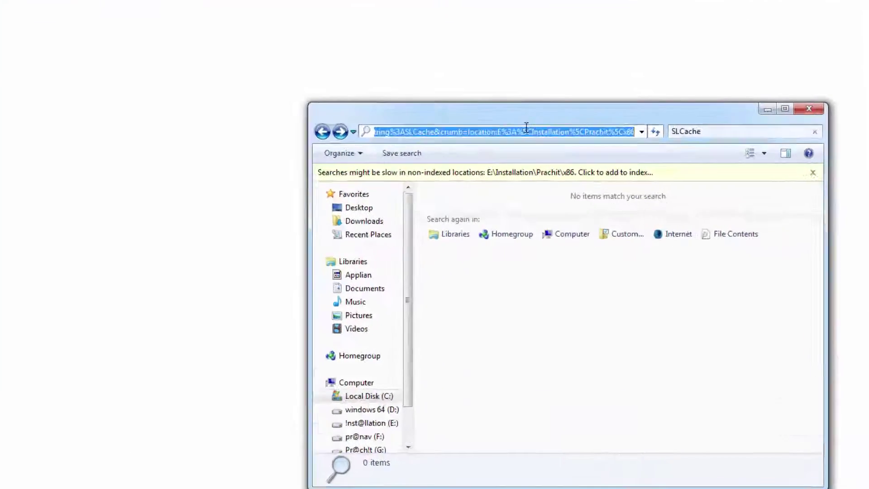
type("C:\\Program Files (x86)\\Common Files\\Adobe\\SLCache")
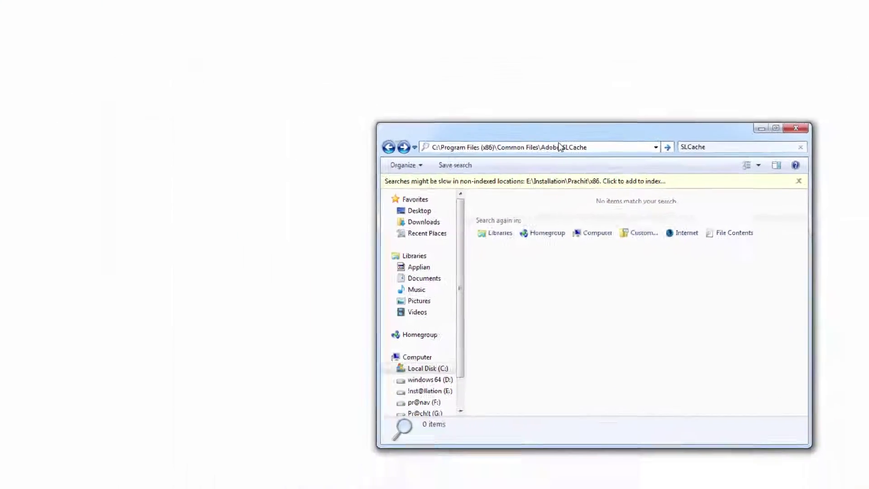
key("Return")
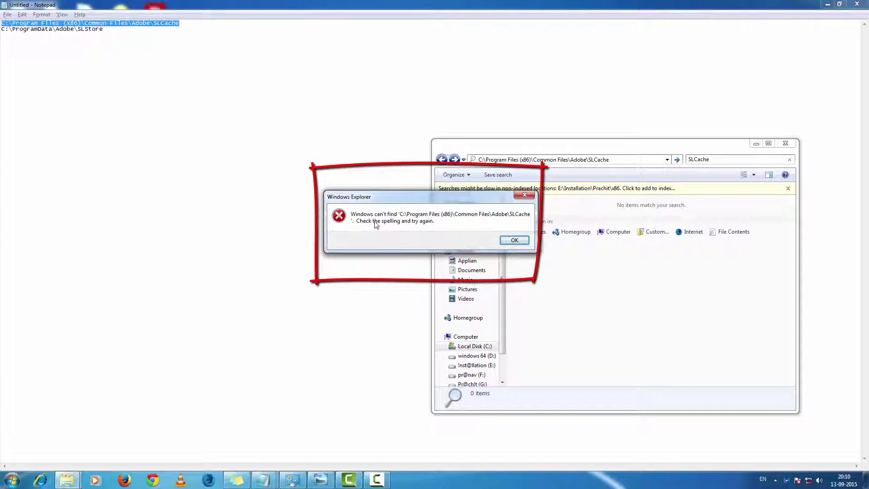
left_click(515, 241)
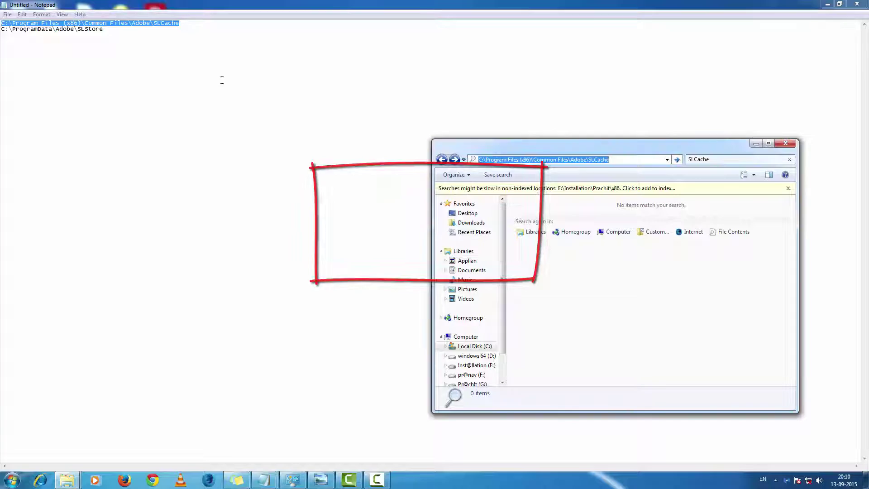
Step: Paste Notepad's line-2 SLStore path into Explorer's address bar and dismiss the not-found error
left_click(128, 32)
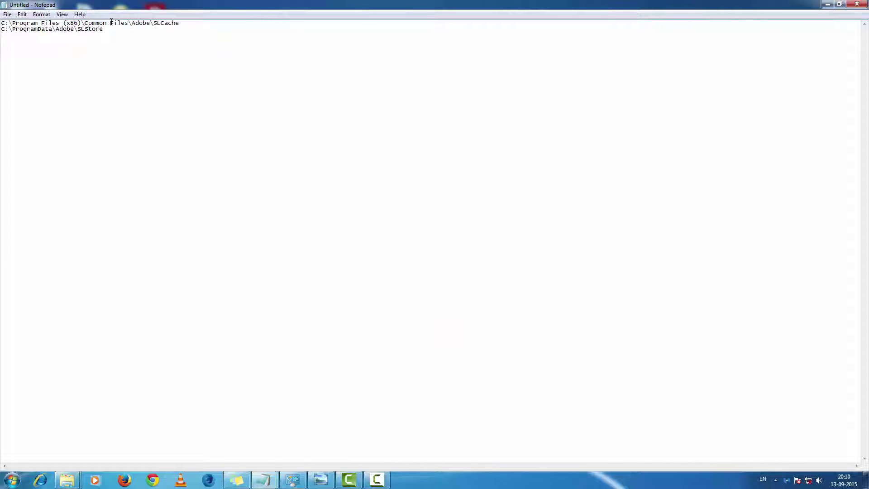
double_click(110, 23)
left_click(113, 25)
left_click_drag(13, 37, 2, 29)
key("ctrl+c")
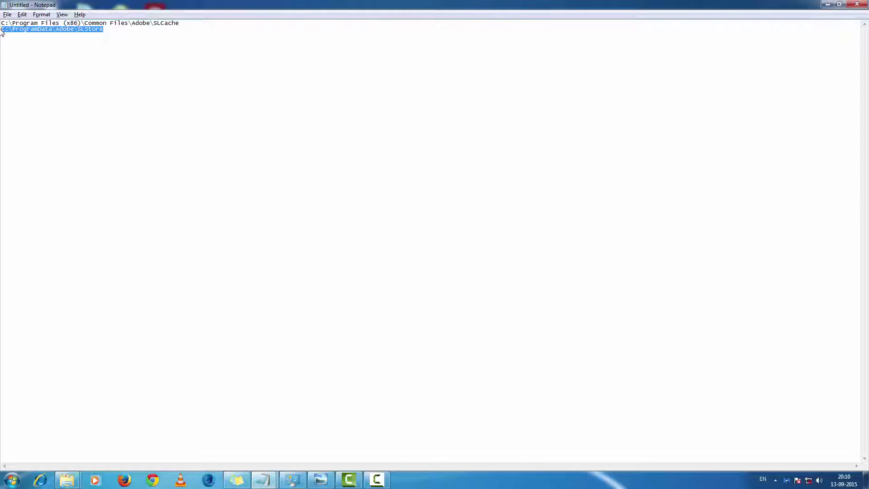
key("alt+Tab")
left_click(550, 158)
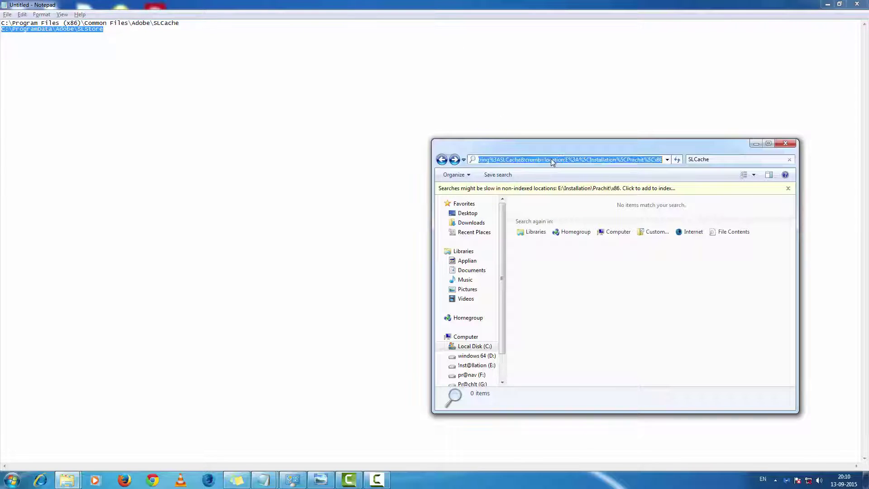
key("ctrl+v")
key("Return")
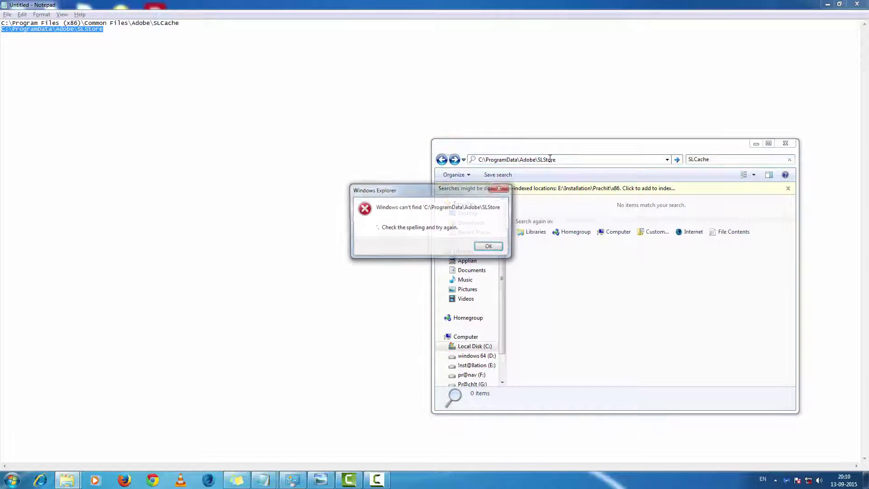
left_click(490, 247)
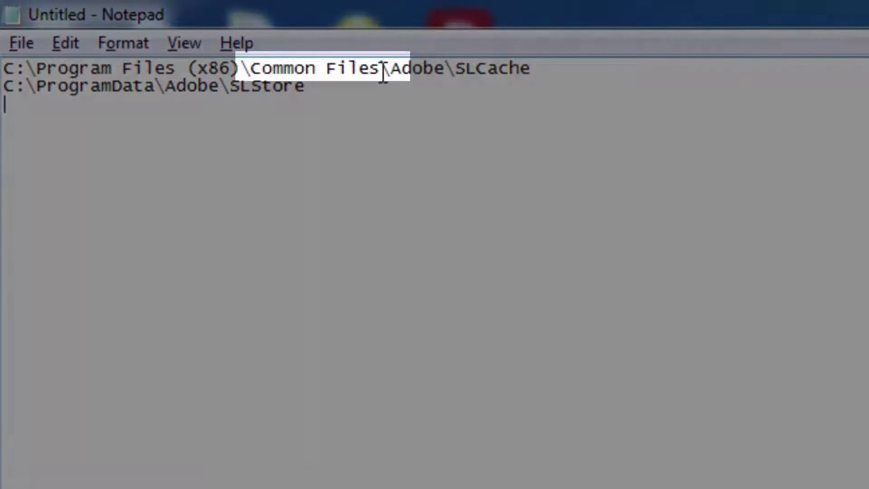
Step: Go to the Common Files folder by pasting its path into the address bar
left_click_drag(382, 74, 267, 76)
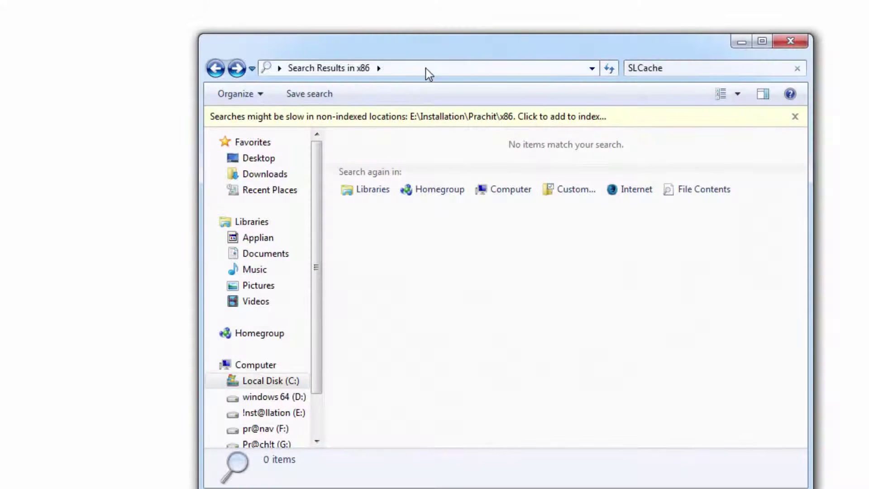
left_click(426, 69)
type("Common Files")
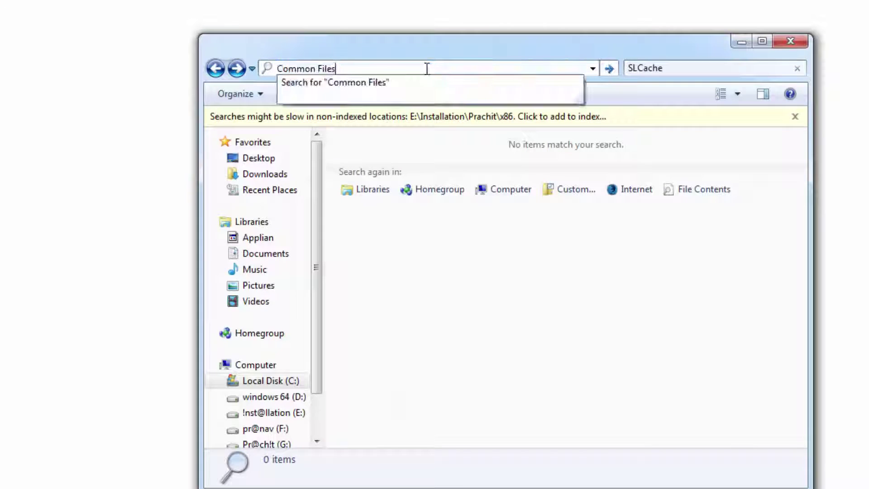
key("Return")
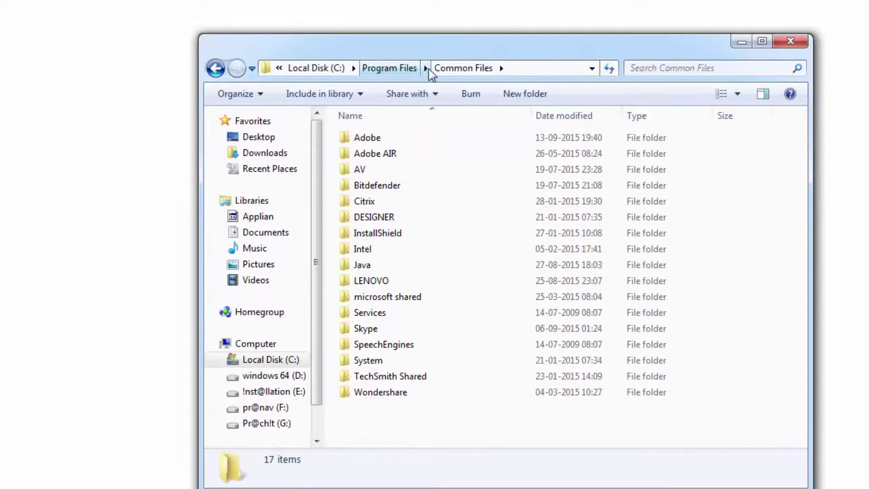
Step: Open Adobe\SLCache, confirm it is empty, and go back to the Adobe folder
left_click(536, 72)
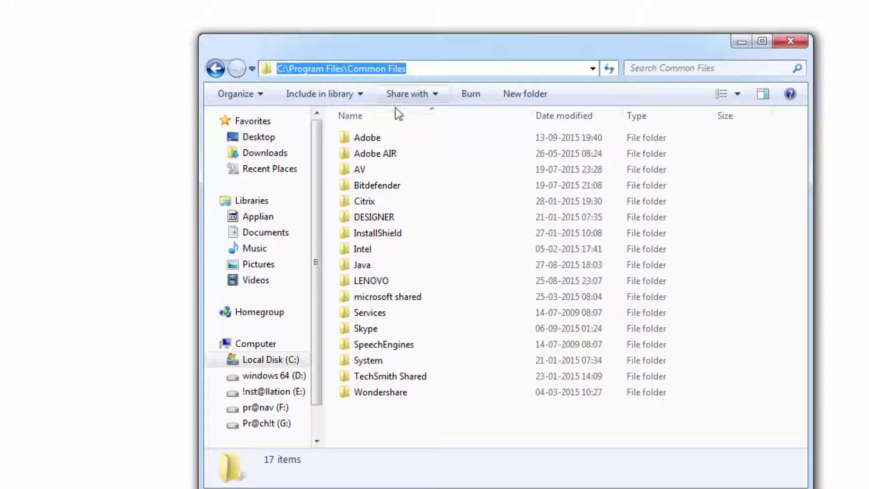
left_click(372, 140)
double_click(373, 140)
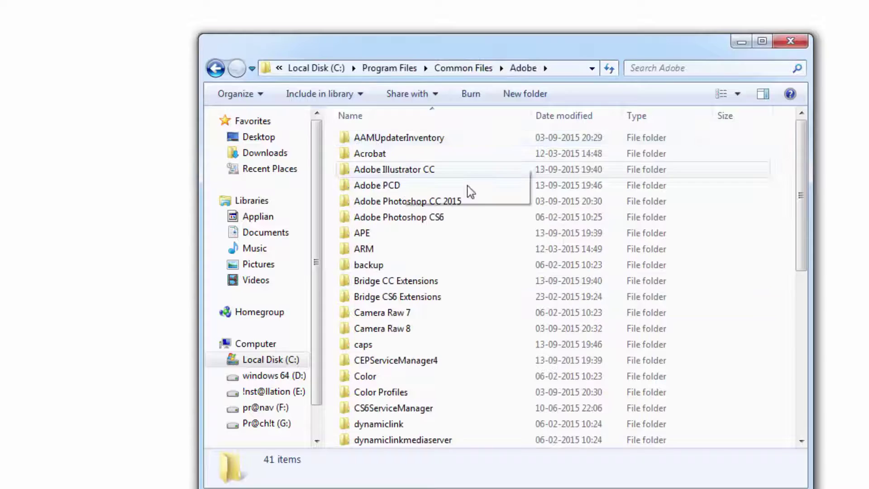
key("s")
key("Down")
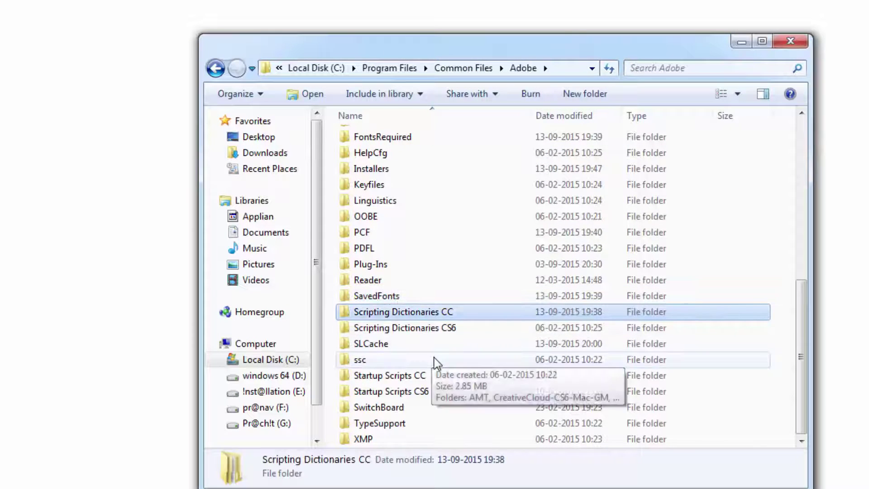
key("Down")
key("Down")
double_click(400, 348)
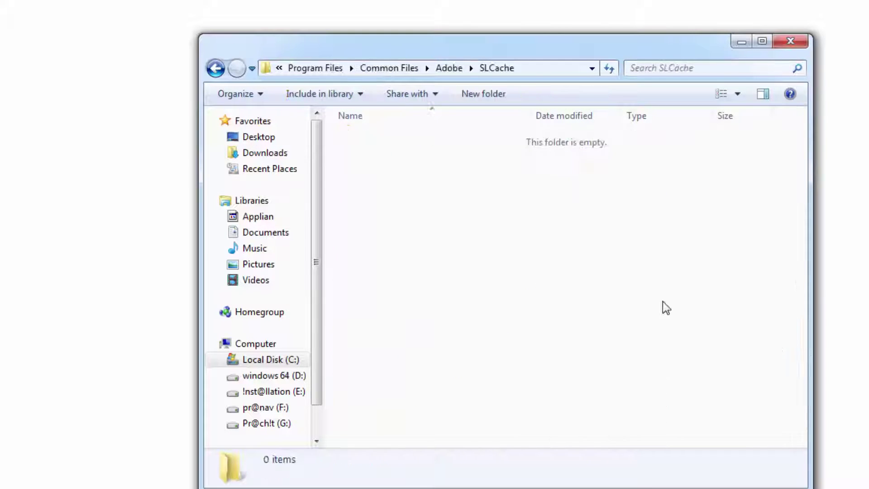
left_click(224, 69)
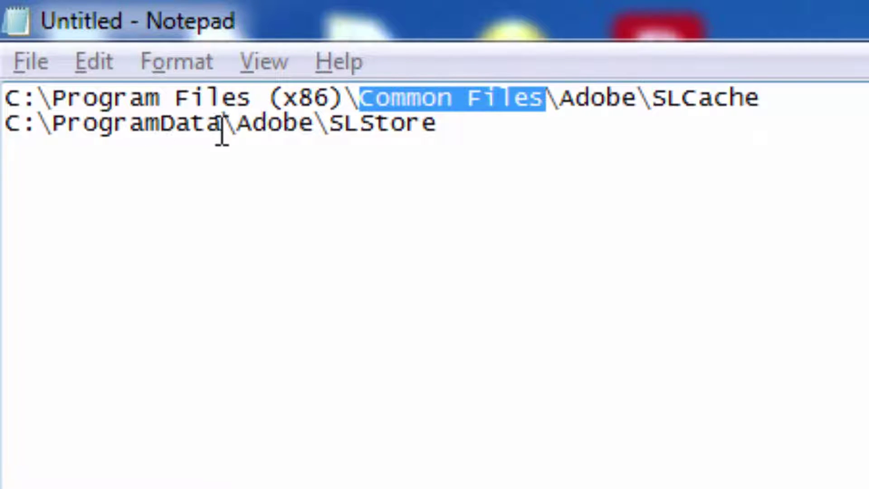
Step: Copy ProgramData from the noted SLStore path and go to C:\ProgramData in Explorer
left_click_drag(219, 126, 80, 126)
left_click_drag(51, 91, 36, 85)
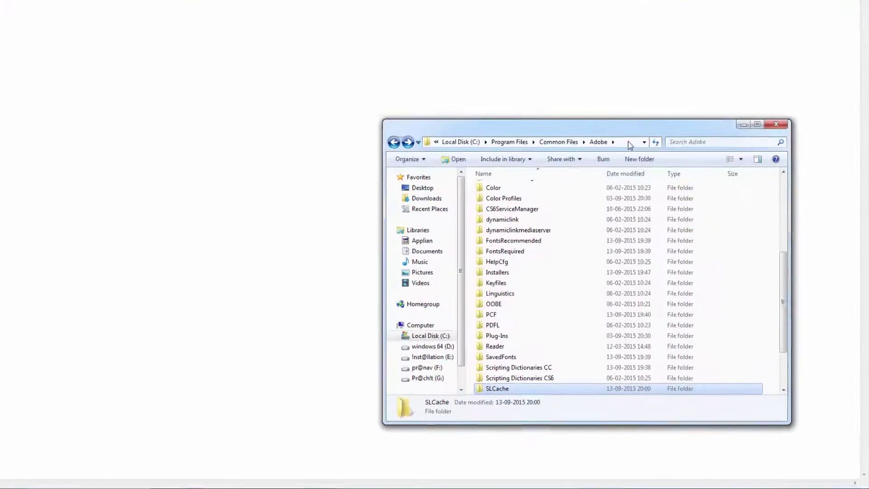
left_click(654, 160)
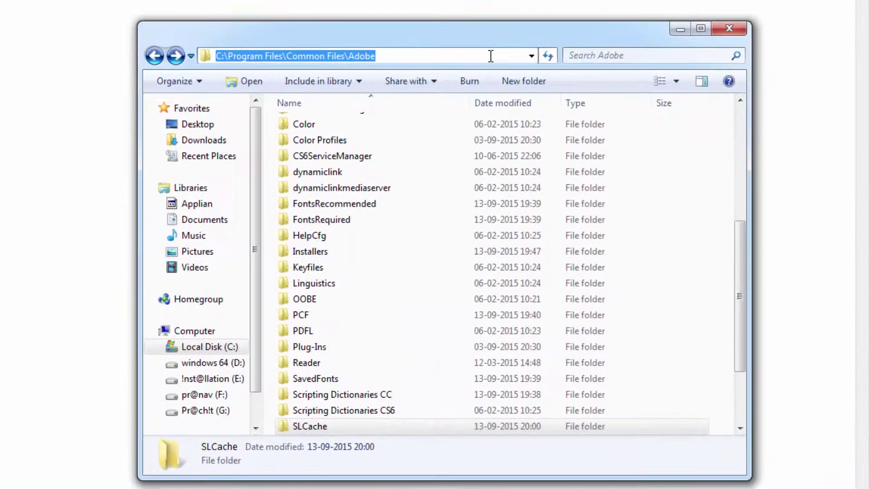
type("ProgramData")
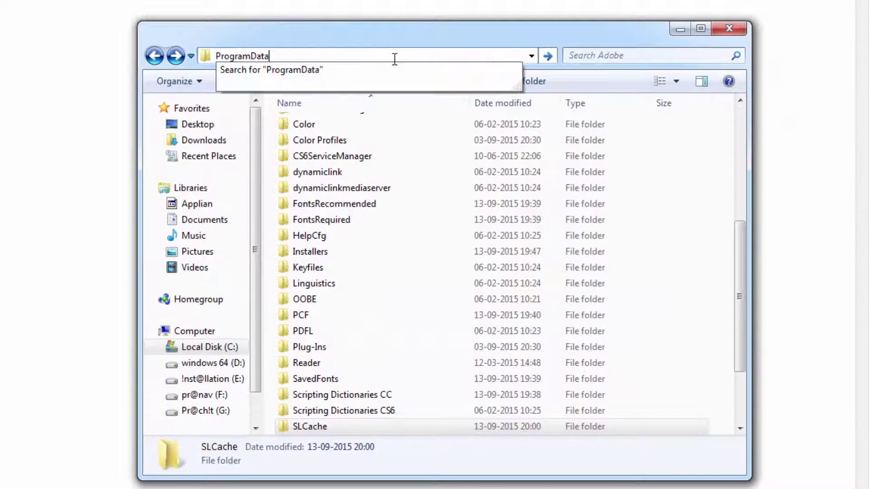
key("Escape")
type("\\ProgramData")
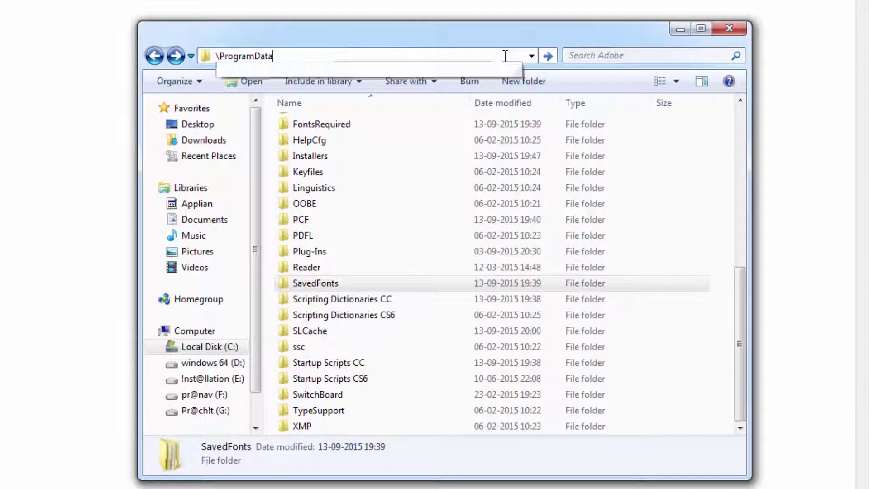
key("Return")
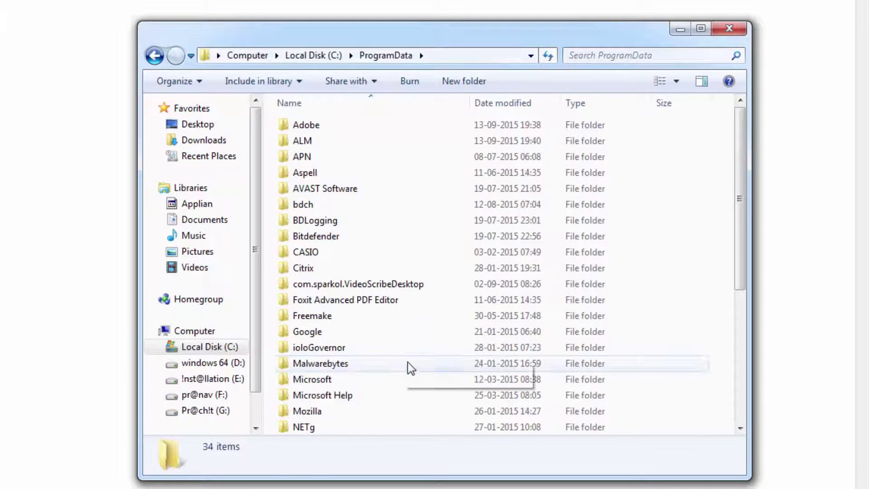
Step: Open Adobe, then SLStore, showing 101816525.lic and Adobe01.bmp
double_click(321, 128)
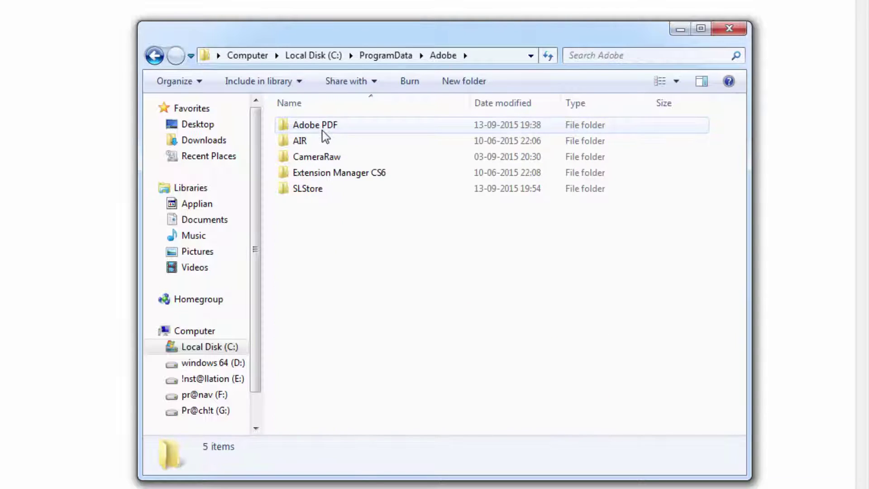
double_click(329, 187)
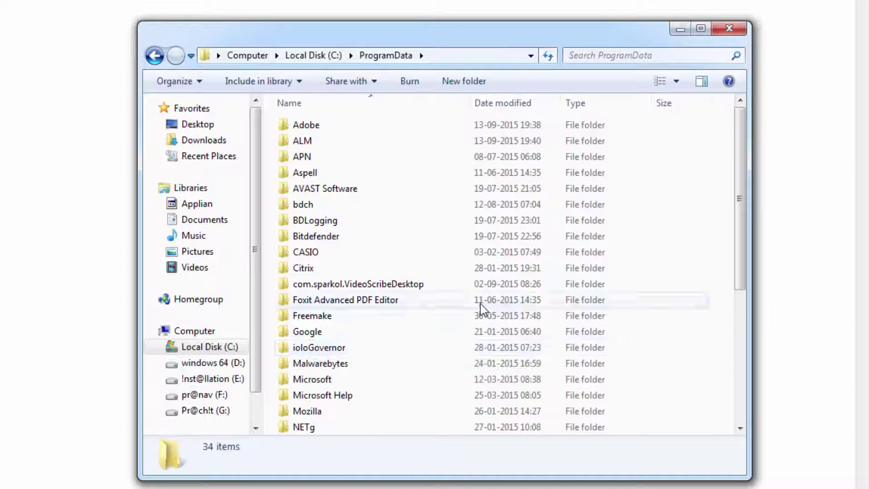
double_click(323, 135)
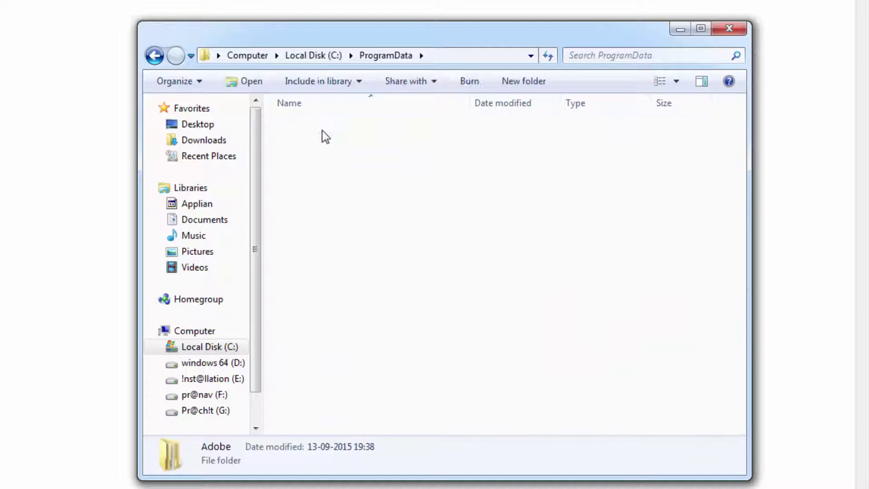
left_click(329, 189)
double_click(329, 188)
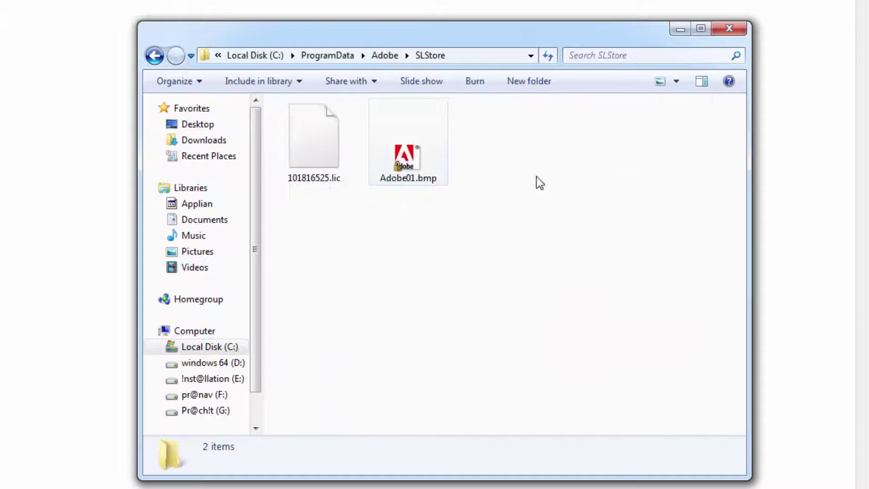